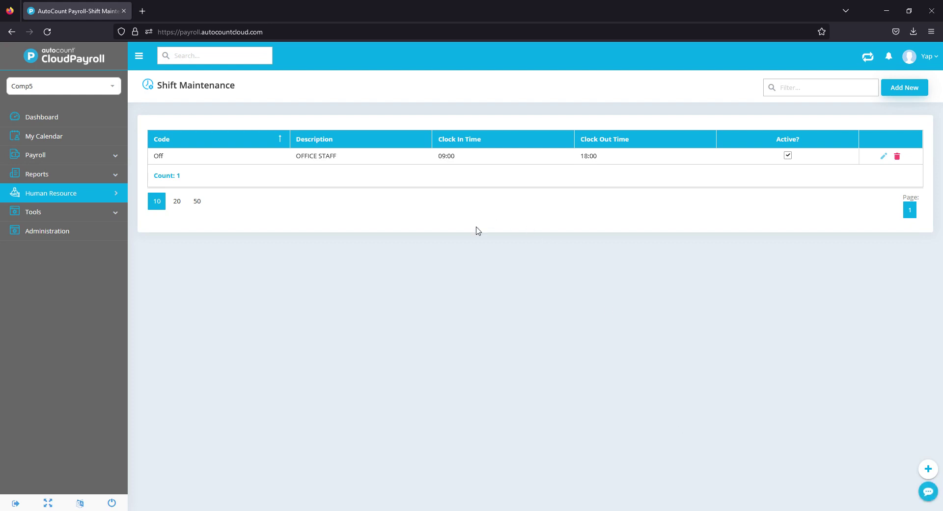
Step: Open Human Resource > Attendance Management > Rule Maintenance to view the empty rule list
click(79, 193)
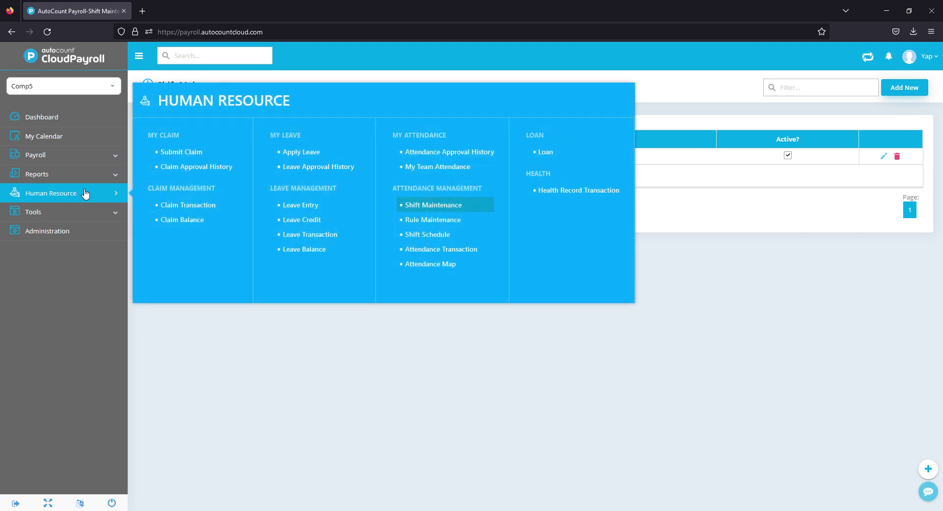
click(446, 220)
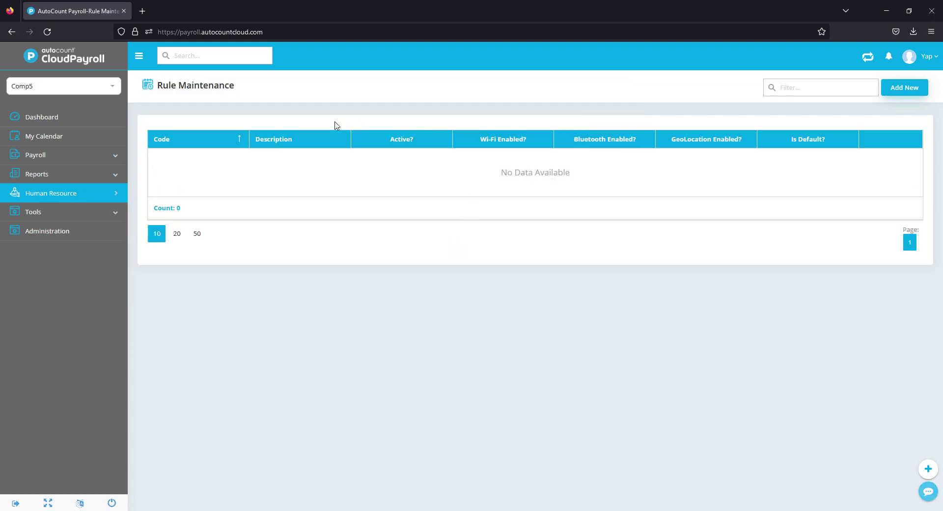
Step: Add a new attendance rule with code OFFICE and description OFF
click(905, 90)
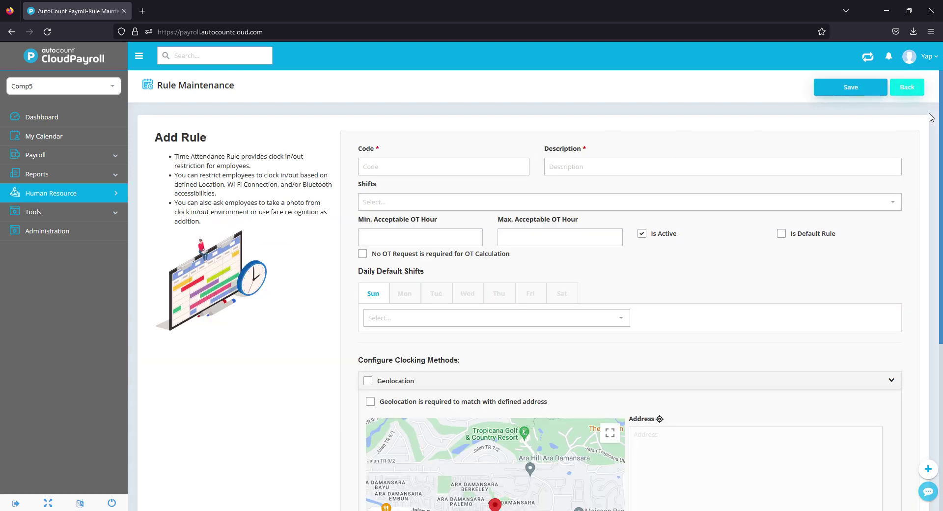
click(445, 168)
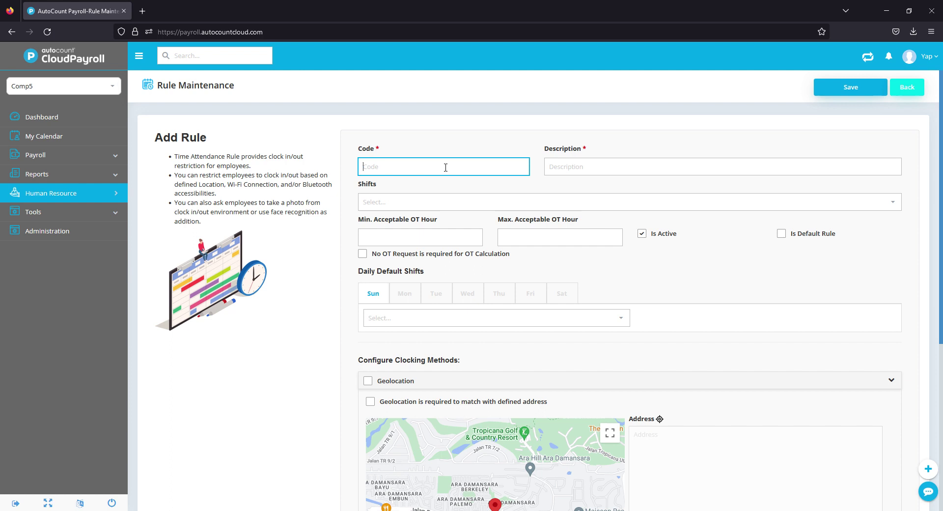
text(OFFICE)
key(Tab)
text(O)
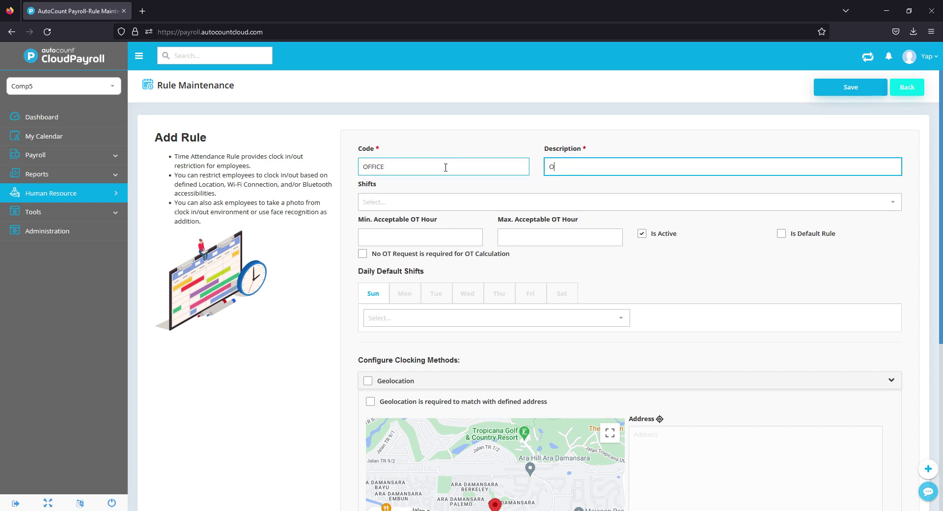
double_click(580, 171)
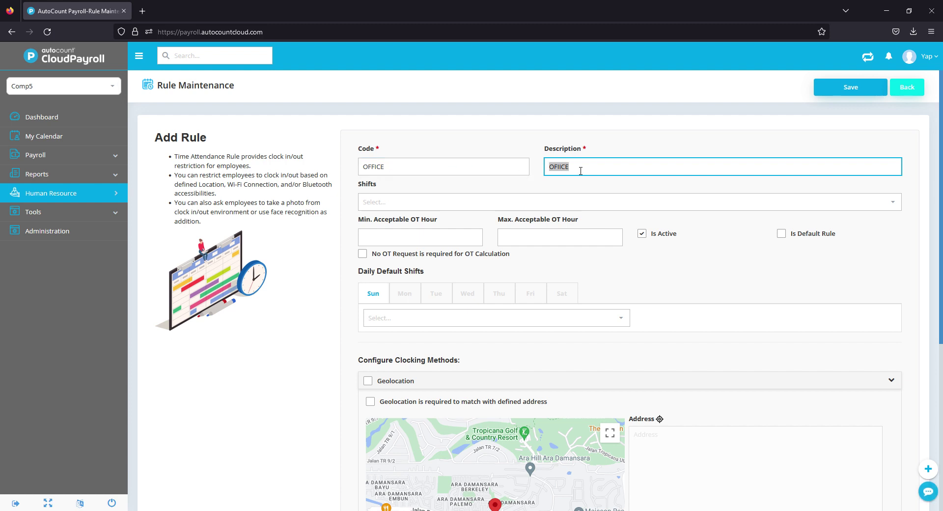
text(FF)
Step: Assign the Off shift to the rule in the Shifts dropdown
click(444, 201)
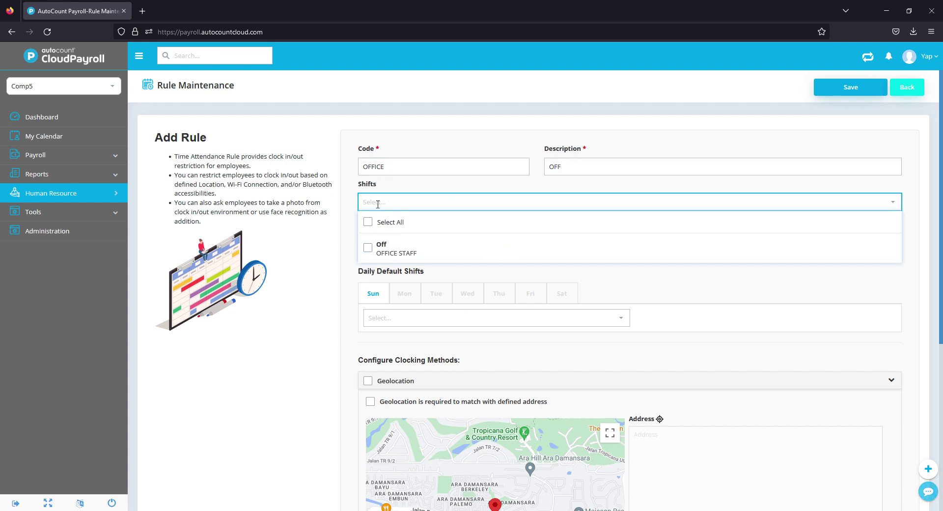
click(374, 248)
click(335, 266)
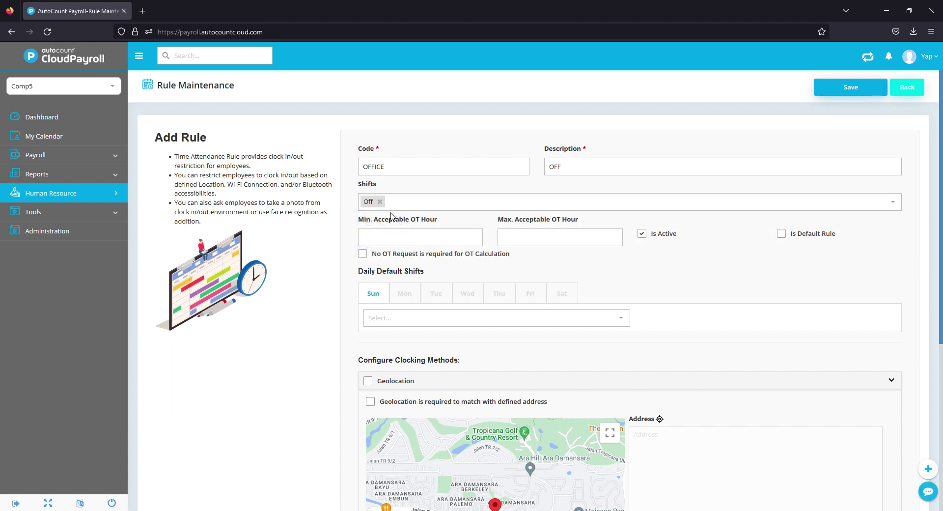
click(464, 207)
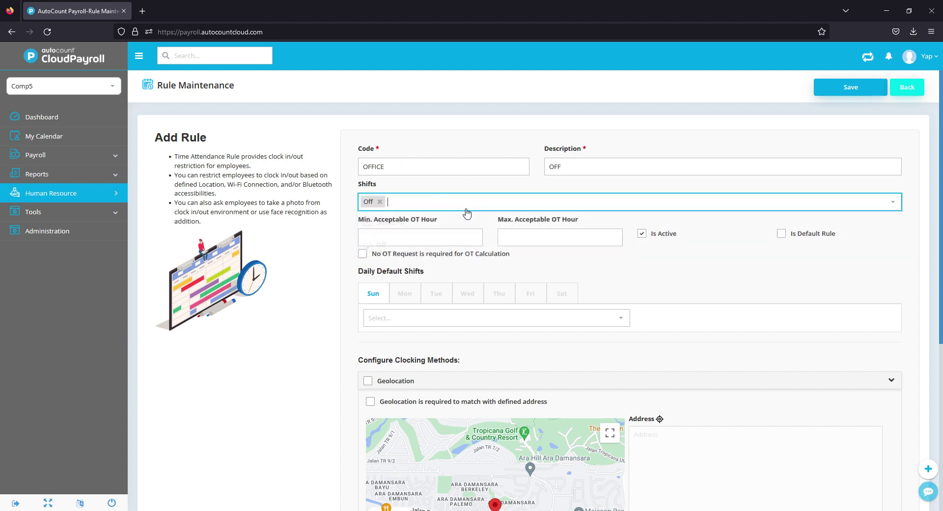
Step: Set acceptable OT hours to minimum 2 and maximum 7, and tick Is Default Rule
click(444, 237)
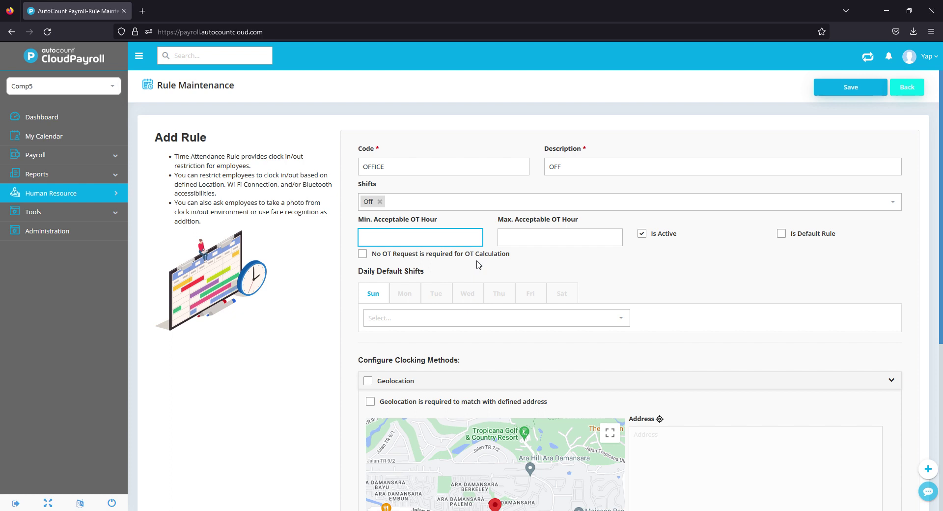
click(549, 244)
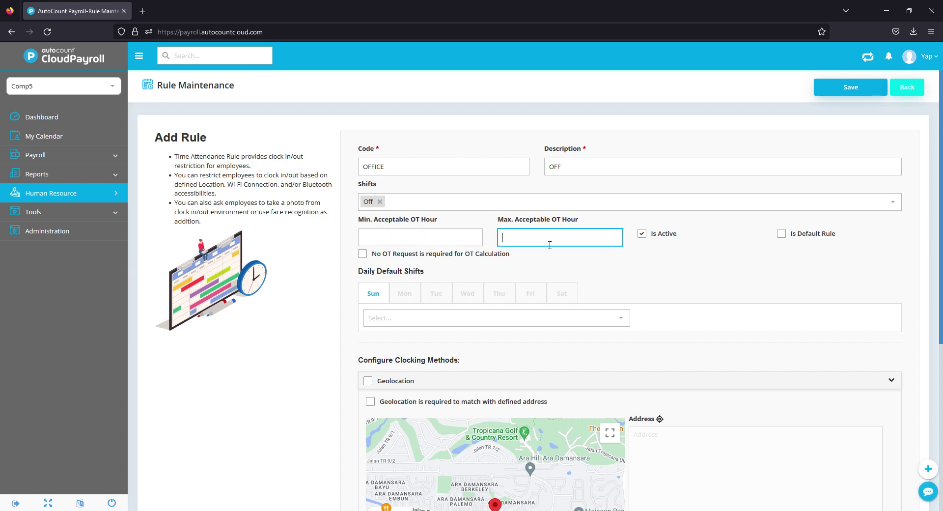
click(436, 238)
text(2)
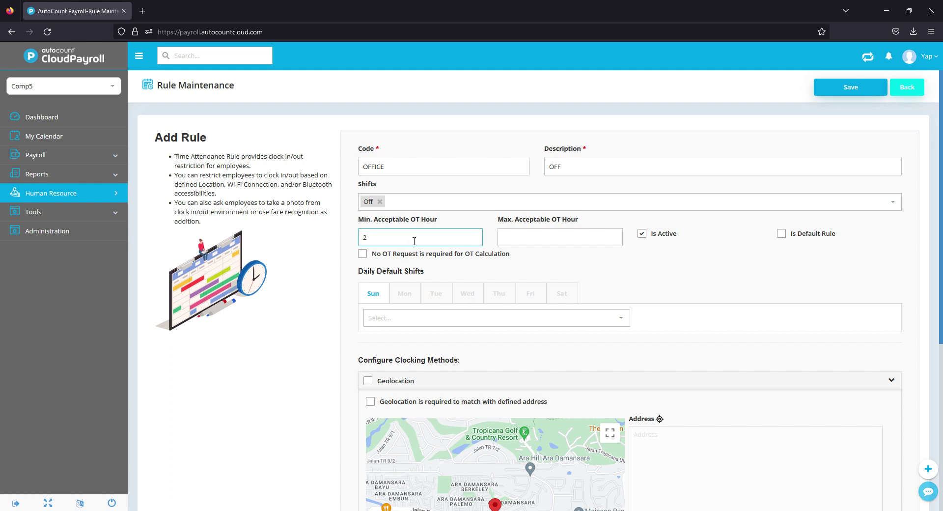
click(520, 239)
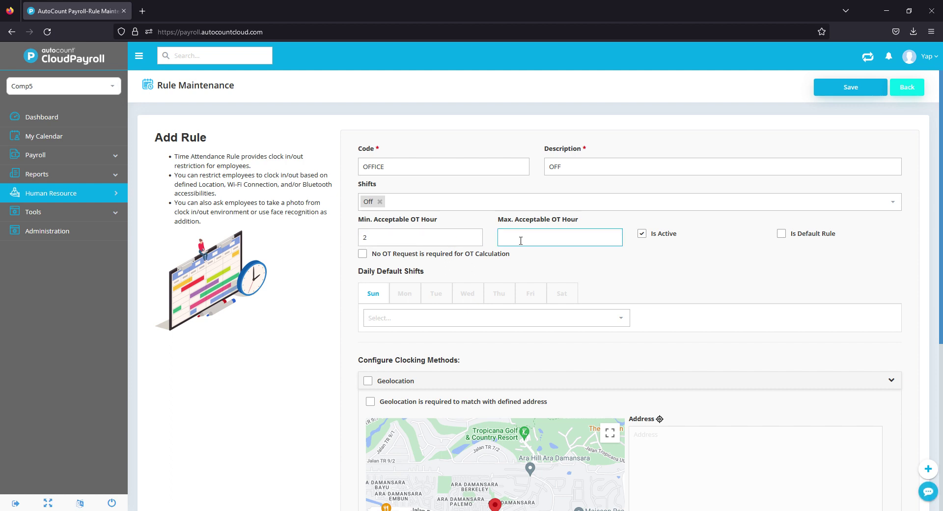
text(0)
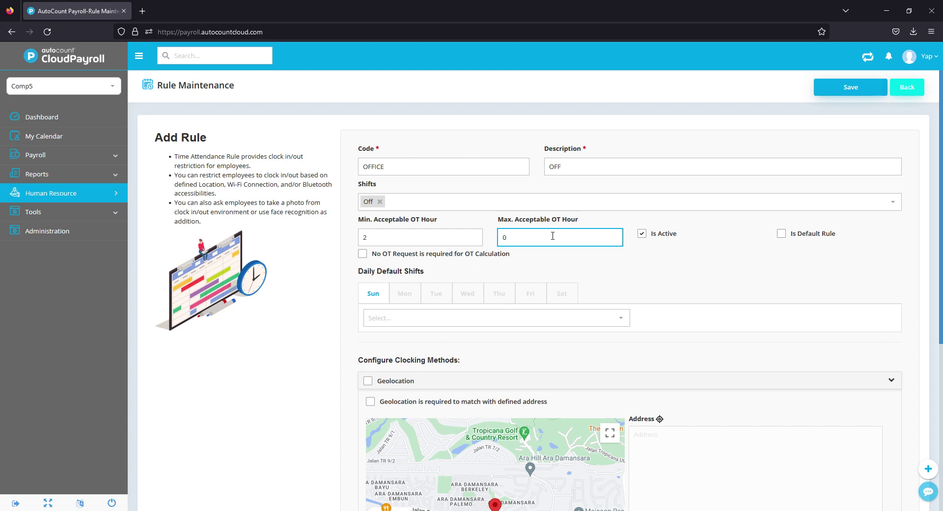
key(BackSpace)
text(7)
click(652, 260)
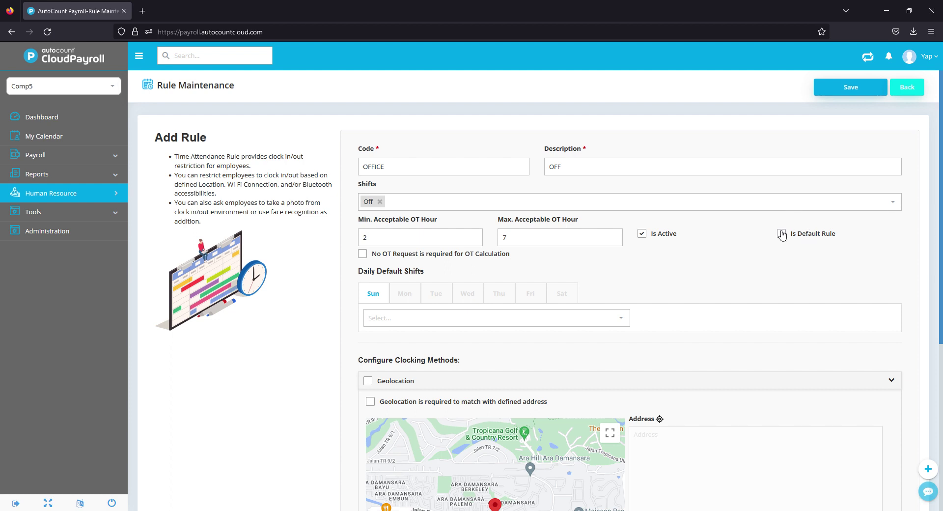
click(780, 234)
Step: Untick Is Default Rule and toggle the No OT Request option
click(809, 241)
scroll(540, 246, down, 2)
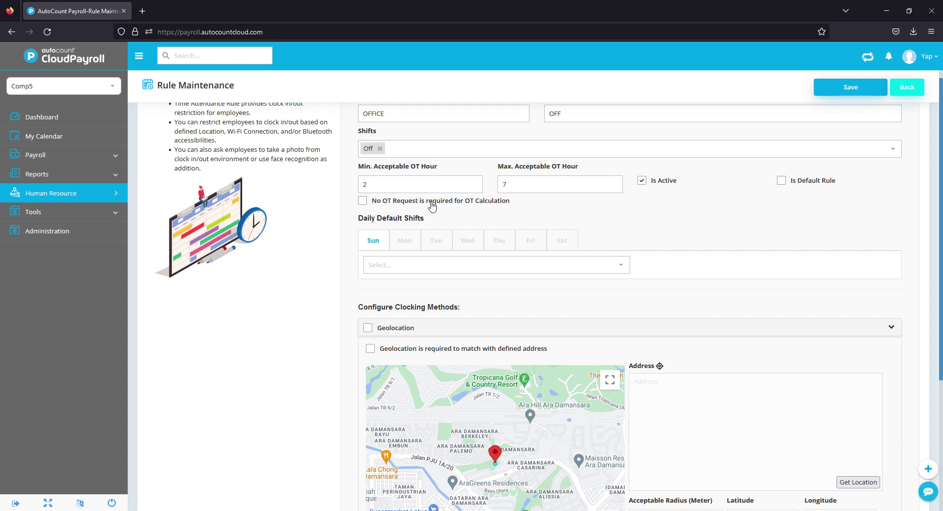
scroll(495, 230, up, 1)
scroll(495, 229, up, 1)
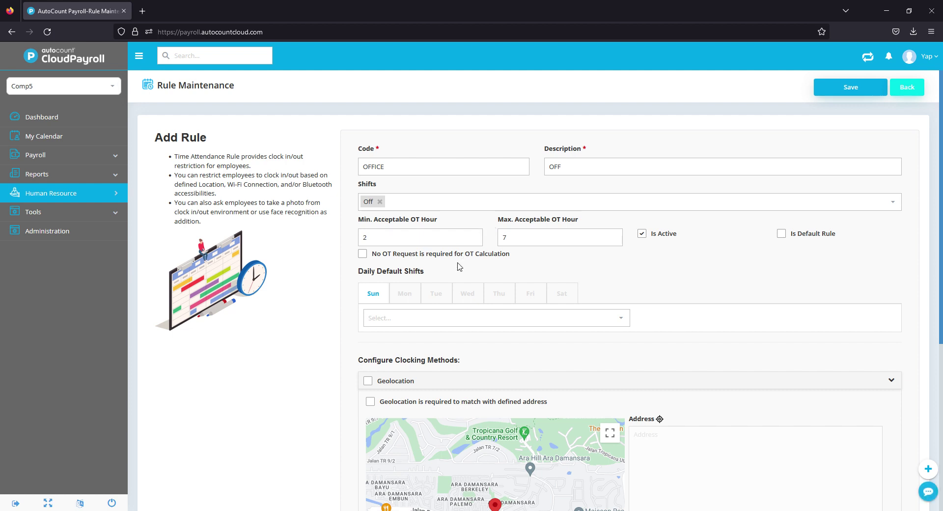
click(363, 255)
Step: Set the Sunday and Monday daily default shifts to Off - OFFICE STAFF
click(398, 294)
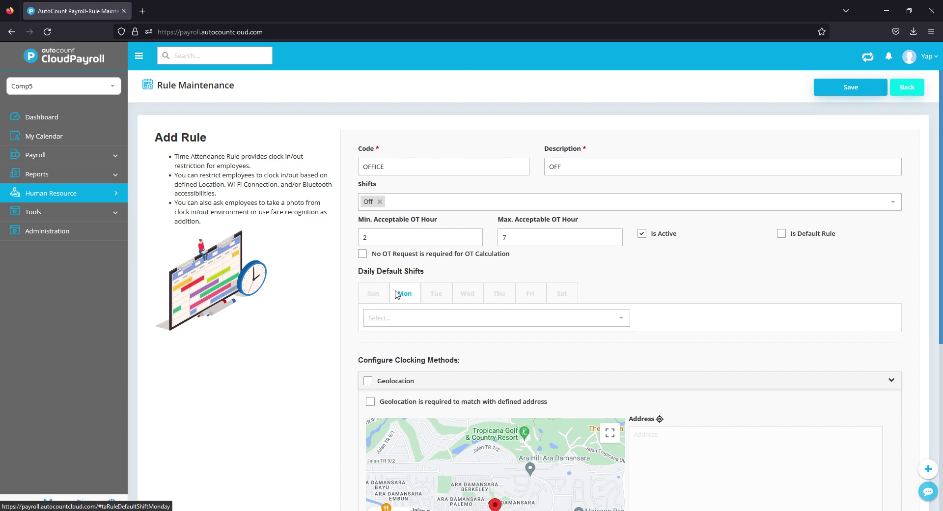
scroll(408, 284, down, 2)
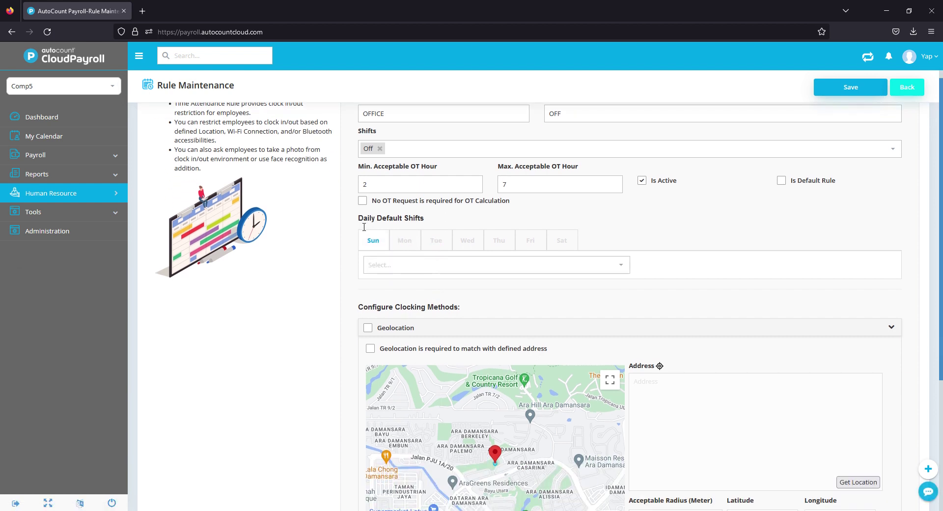
click(465, 272)
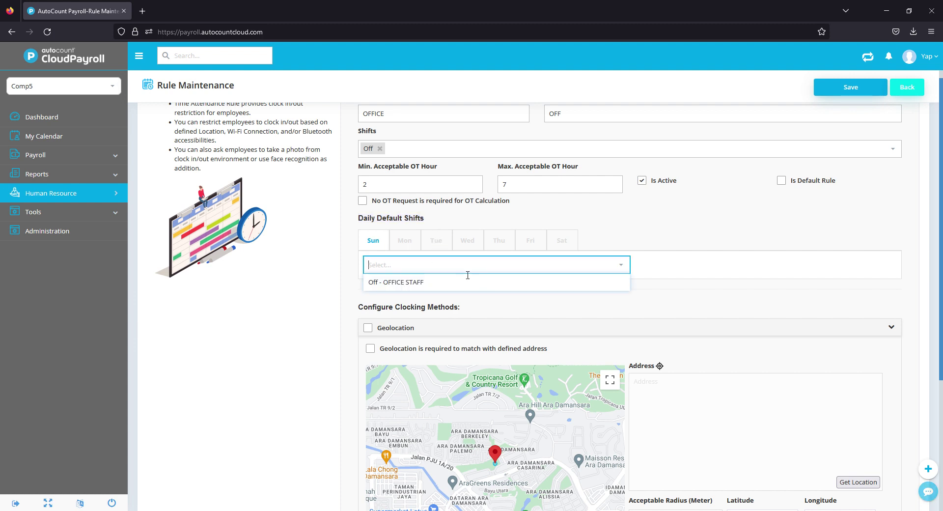
click(432, 244)
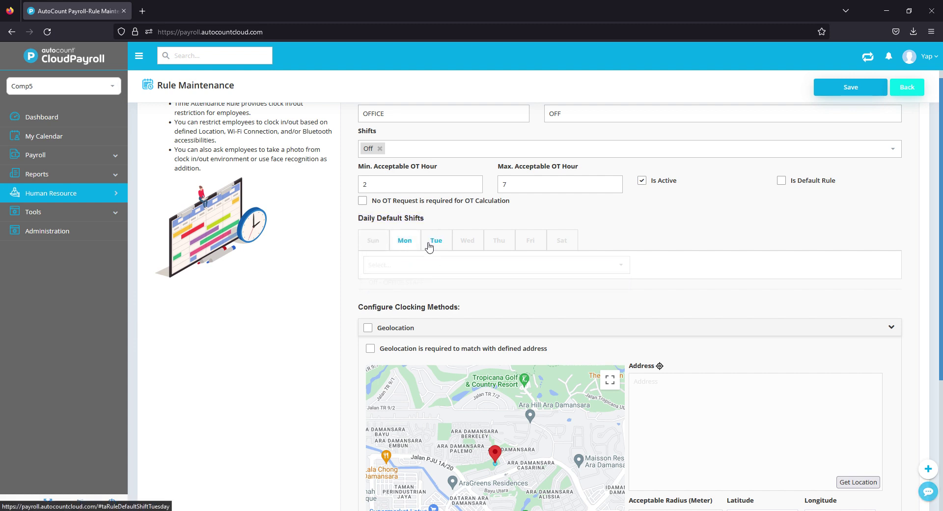
click(413, 265)
click(441, 278)
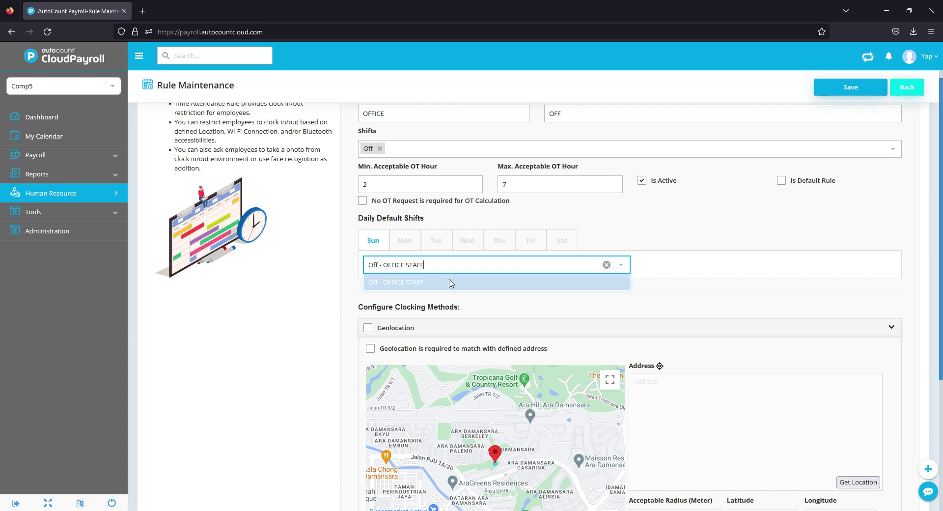
click(405, 240)
click(438, 265)
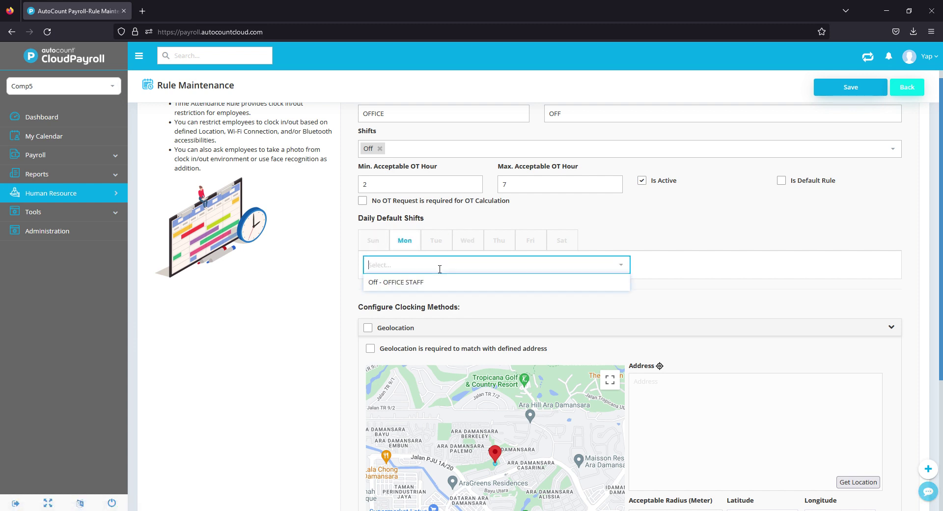
click(428, 283)
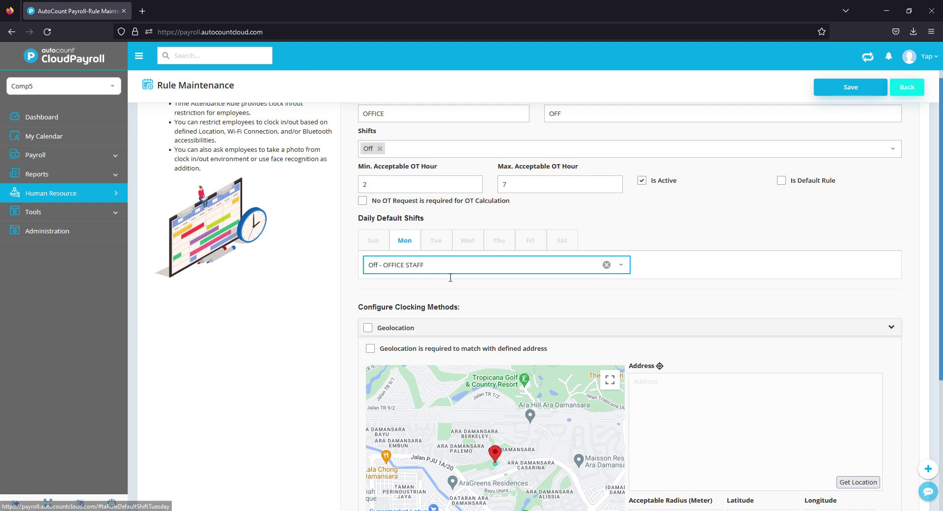
Step: Leave Saturday's daily default shift empty, closing its choices without selecting one
click(561, 241)
click(542, 265)
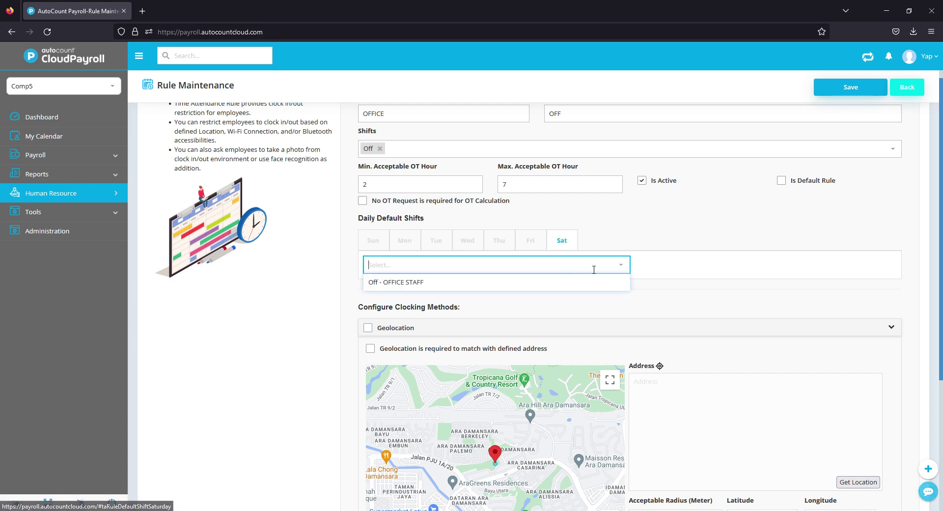
click(336, 289)
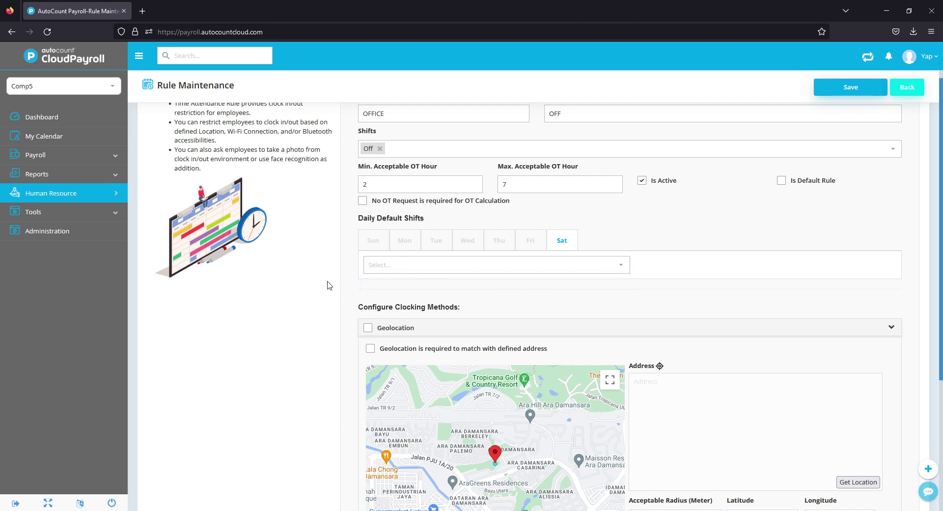
Step: Expand the Geolocation settings under Configure Clocking Methods and tick Geolocation
scroll(329, 285, down, 2)
scroll(339, 278, down, 1)
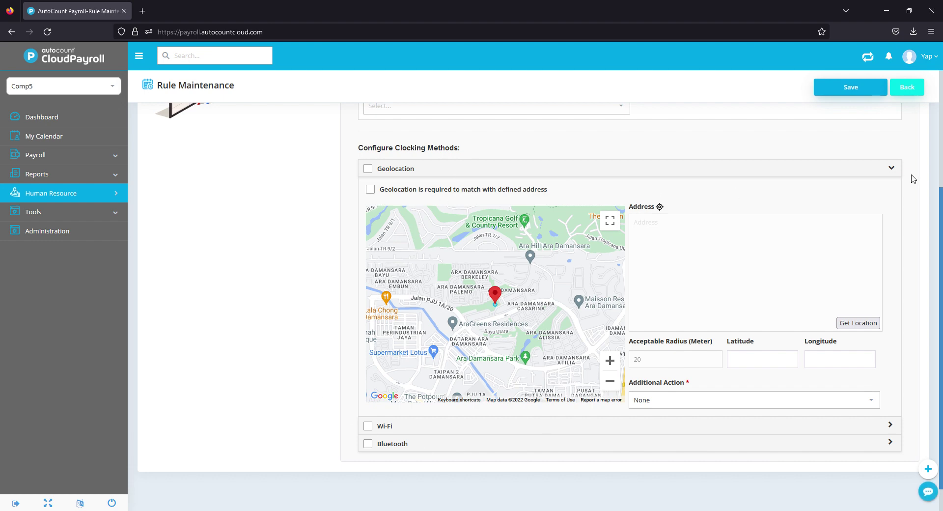
click(892, 168)
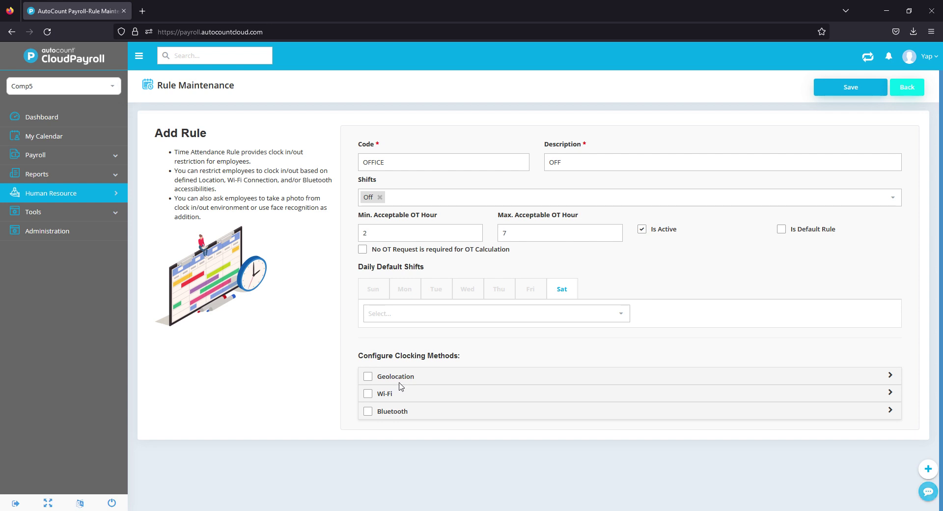
click(892, 379)
scroll(655, 364, down, 3)
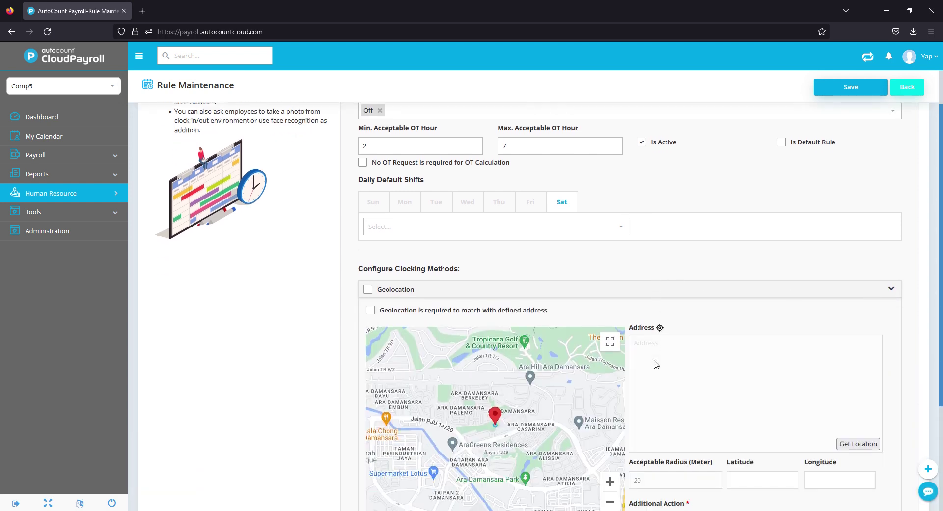
scroll(656, 364, down, 1)
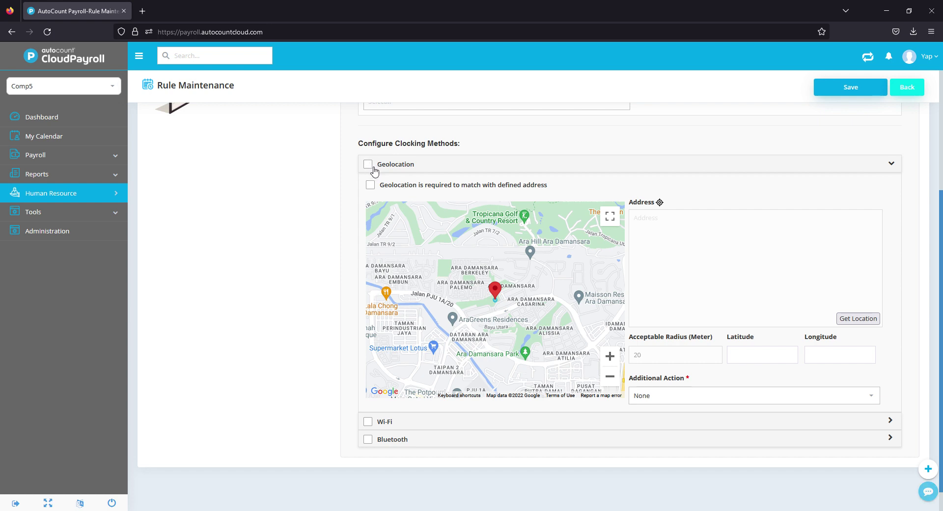
click(365, 162)
Step: Require address matching, then zoom the map to Ara Impian Recreation Park's 20-metre radius
click(371, 187)
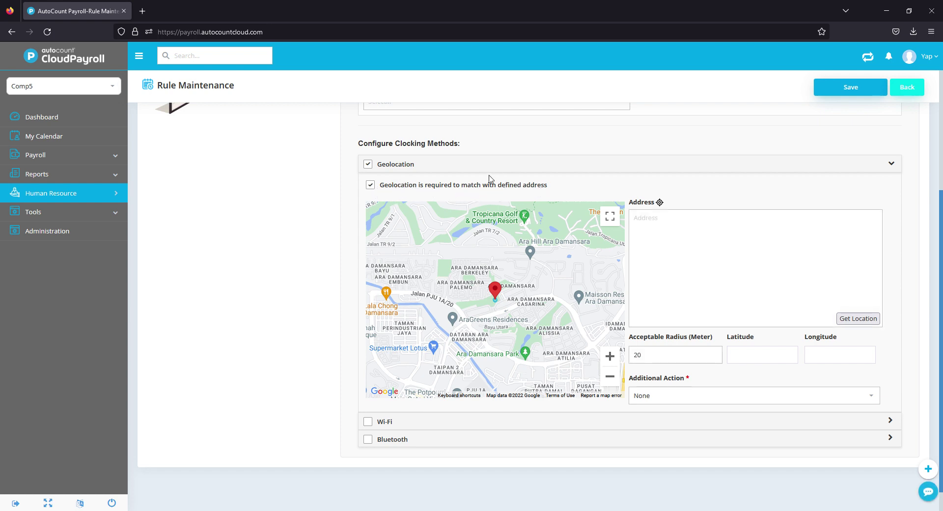
click(668, 280)
click(684, 227)
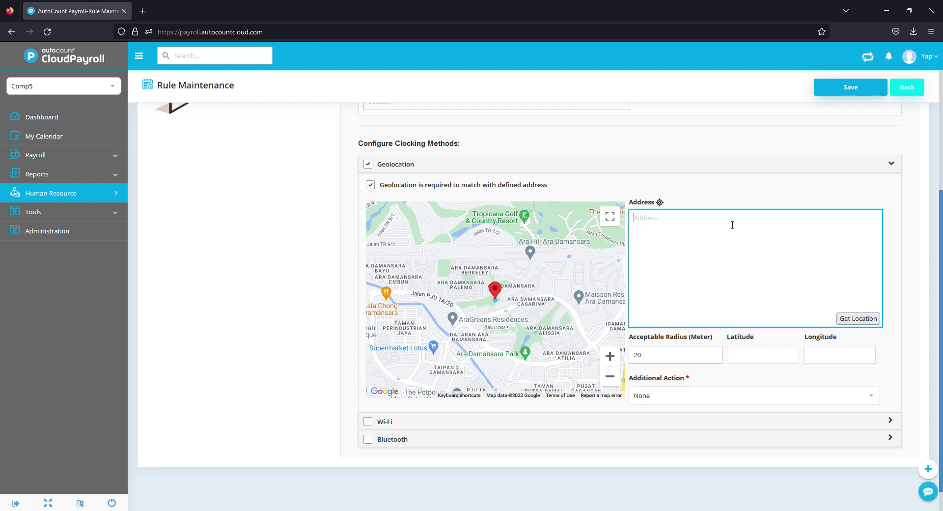
click(610, 356)
click(610, 356)
click(610, 356)
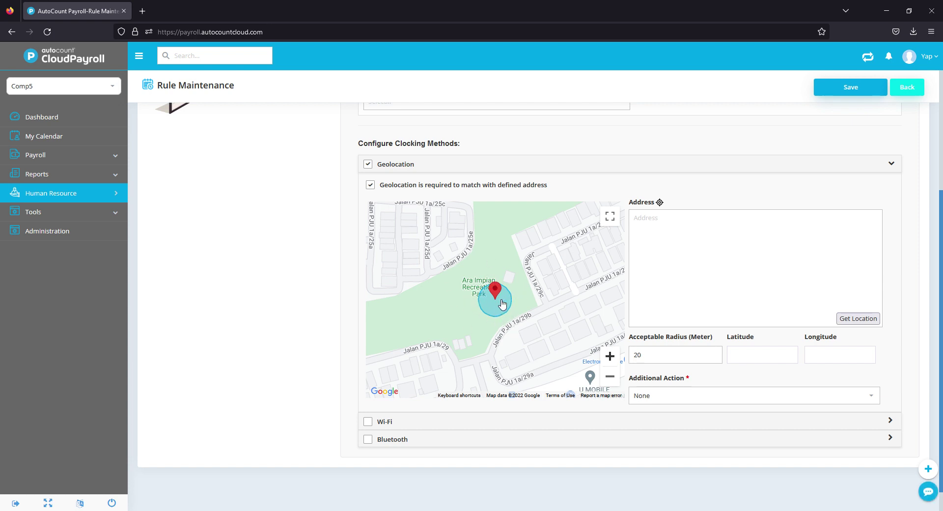
double_click(637, 355)
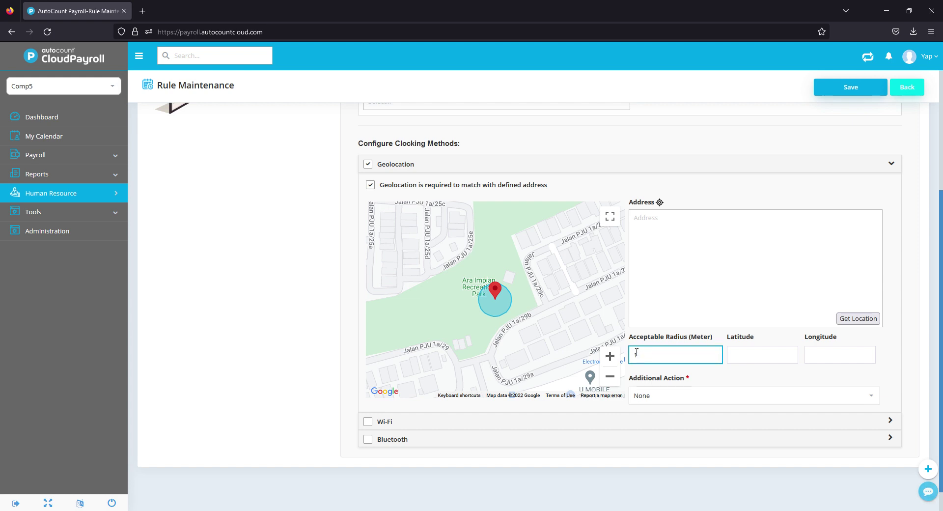
text(1)
double_click(667, 358)
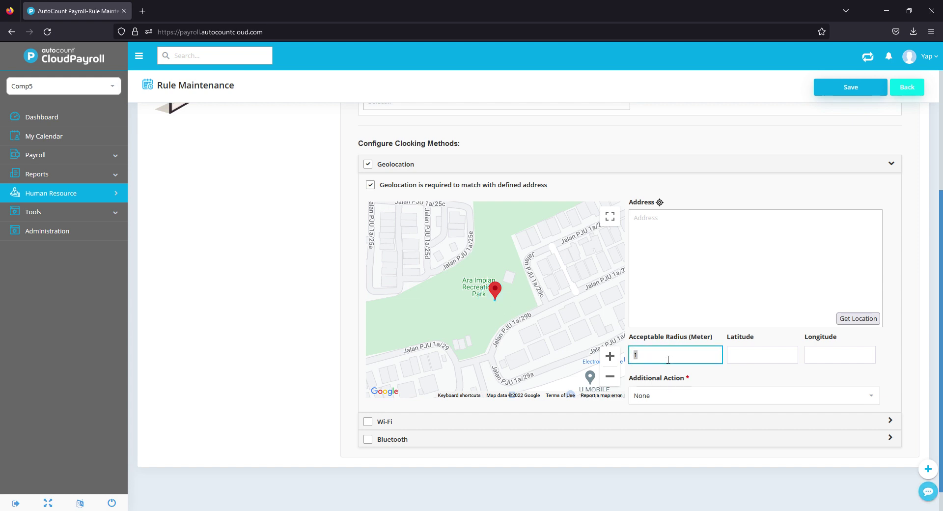
text(50)
click(670, 343)
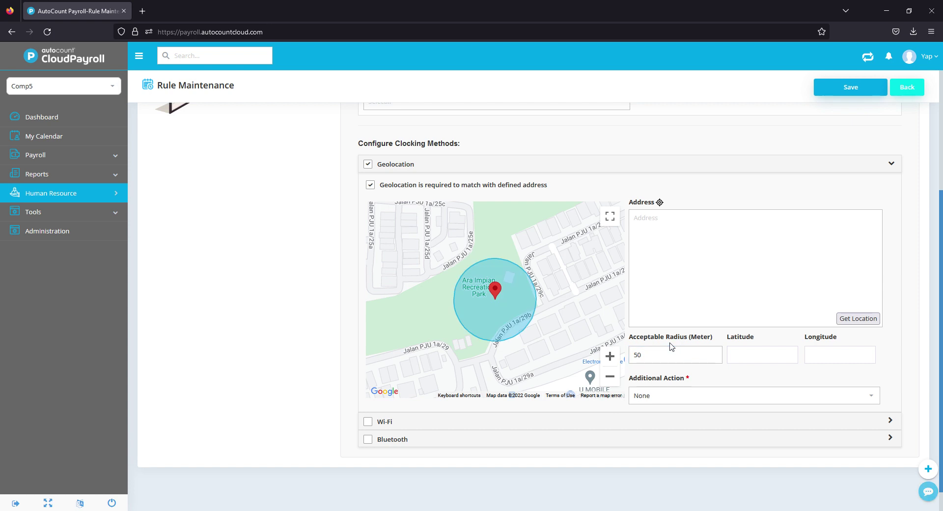
click(658, 354)
text(20)
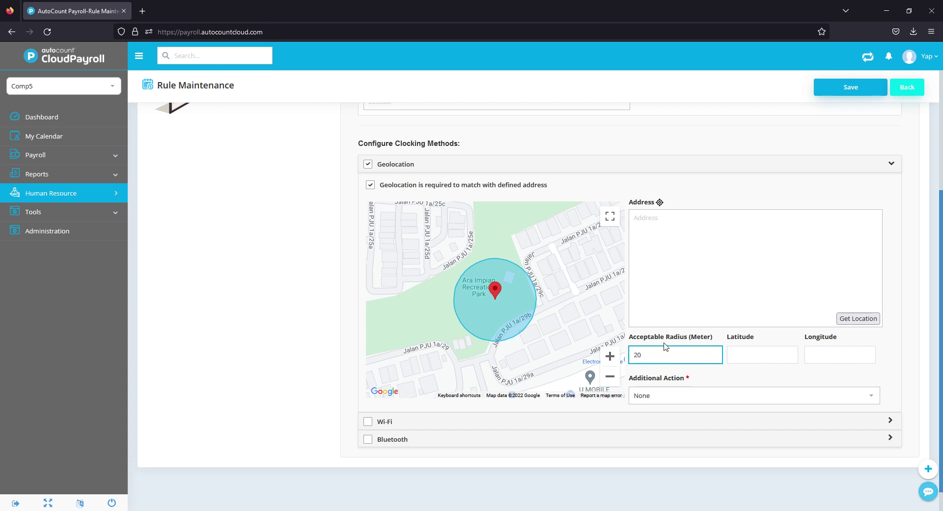
click(664, 343)
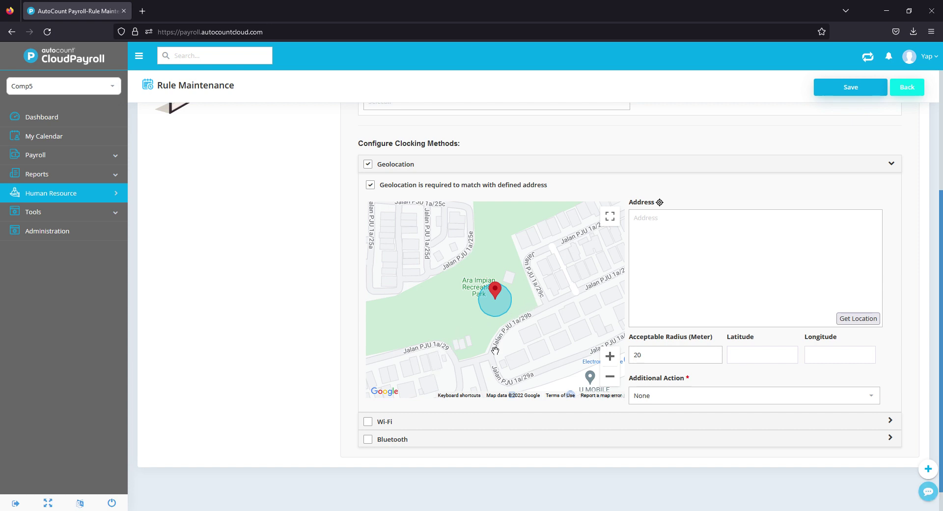
click(839, 362)
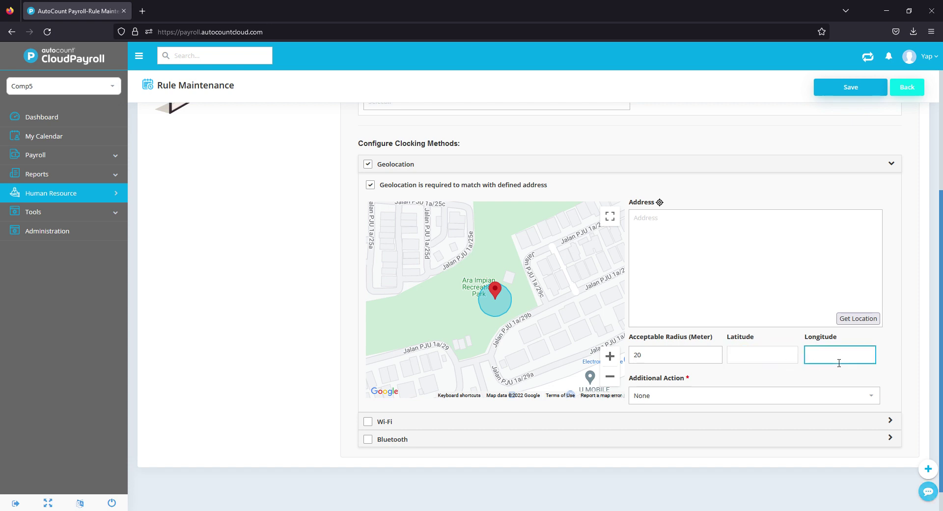
click(765, 362)
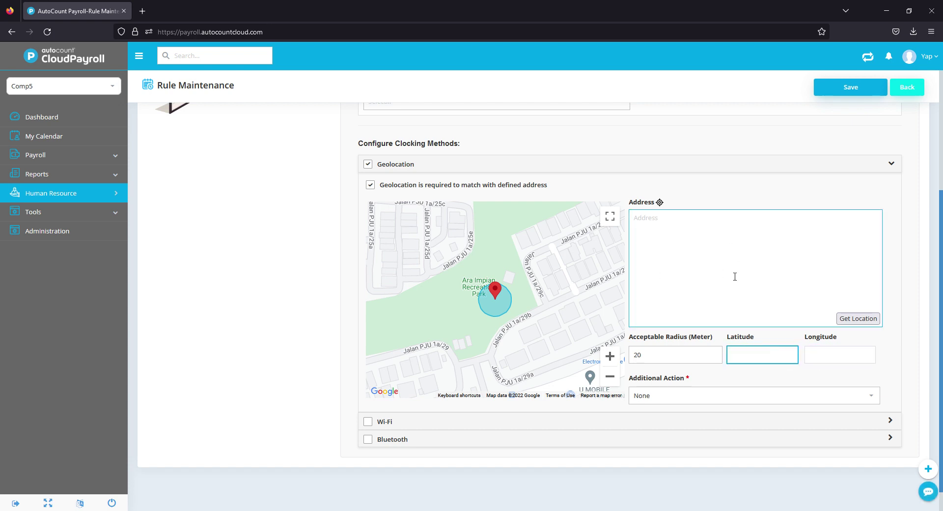
scroll(734, 276, down, 2)
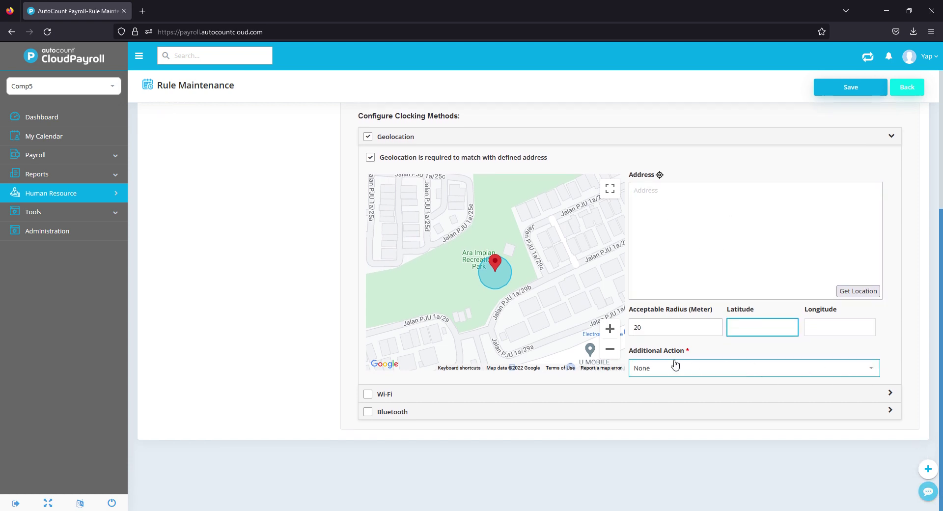
drag(628, 350, 690, 354)
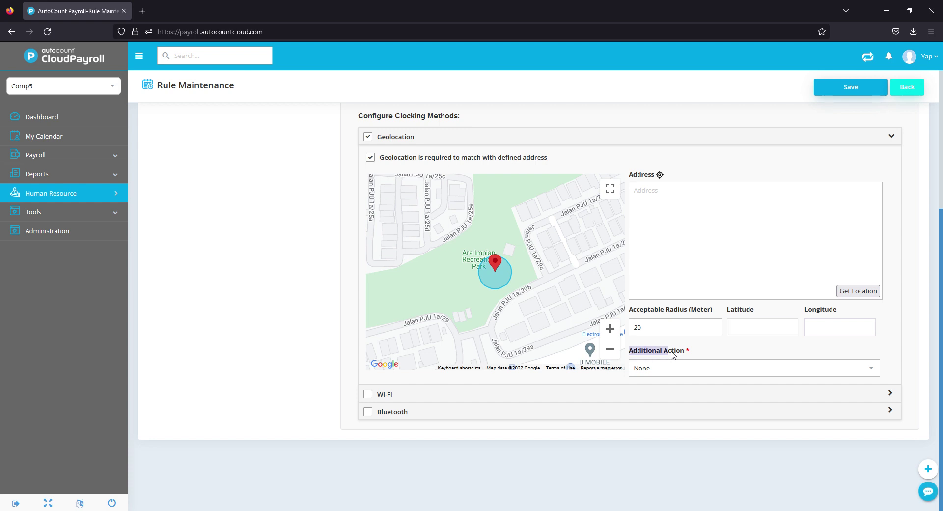
click(860, 373)
click(716, 374)
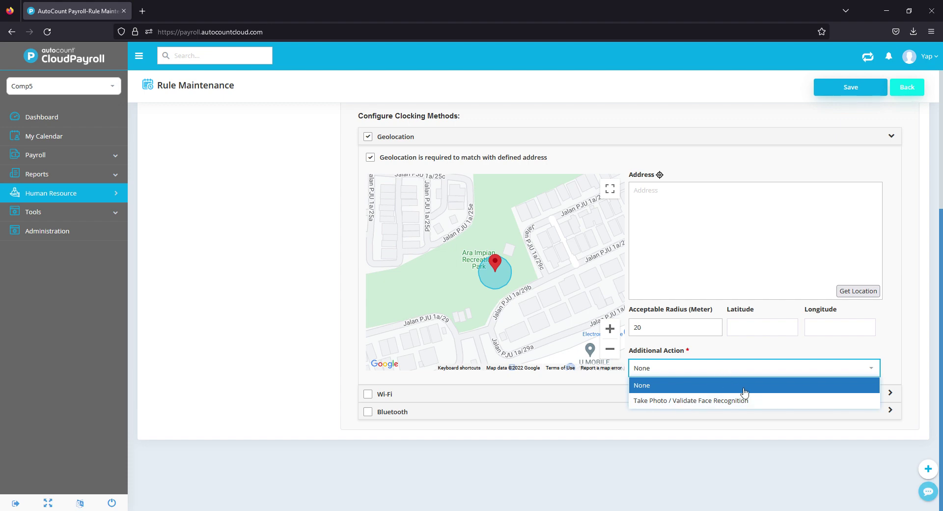
click(709, 353)
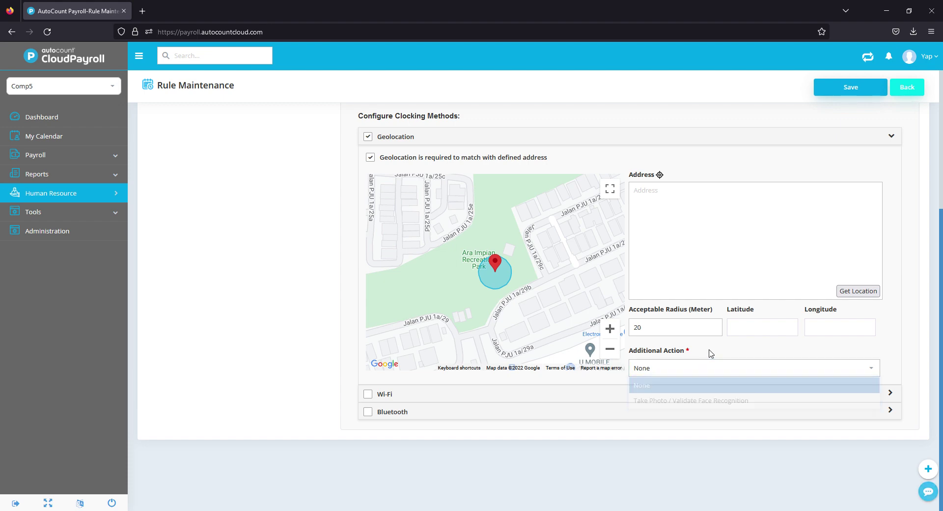
Step: Fold away the Geolocation panel and open the Wi-Fi clocking settings
click(891, 138)
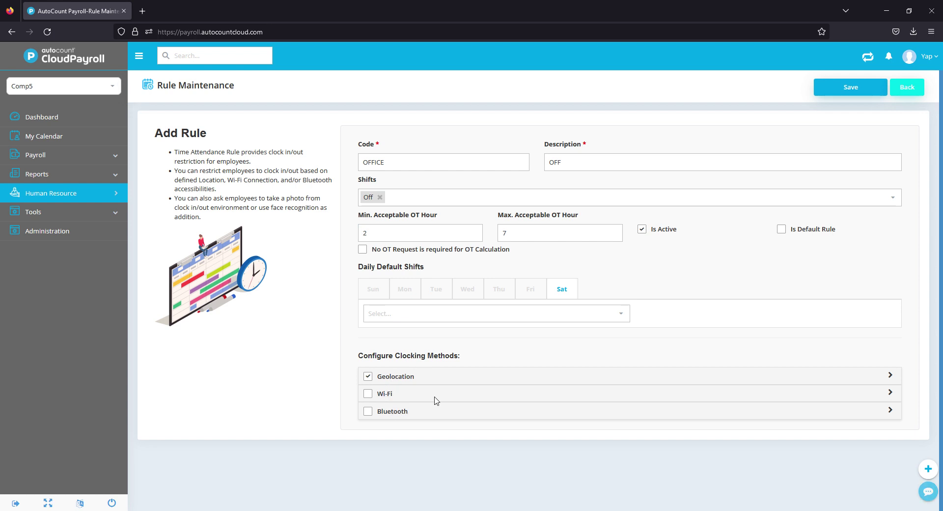
click(890, 393)
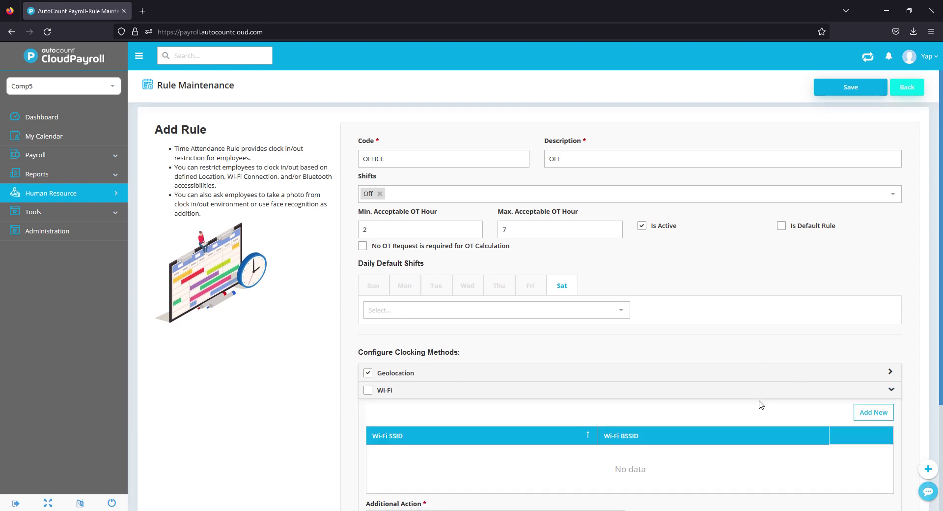
scroll(589, 344, down, 3)
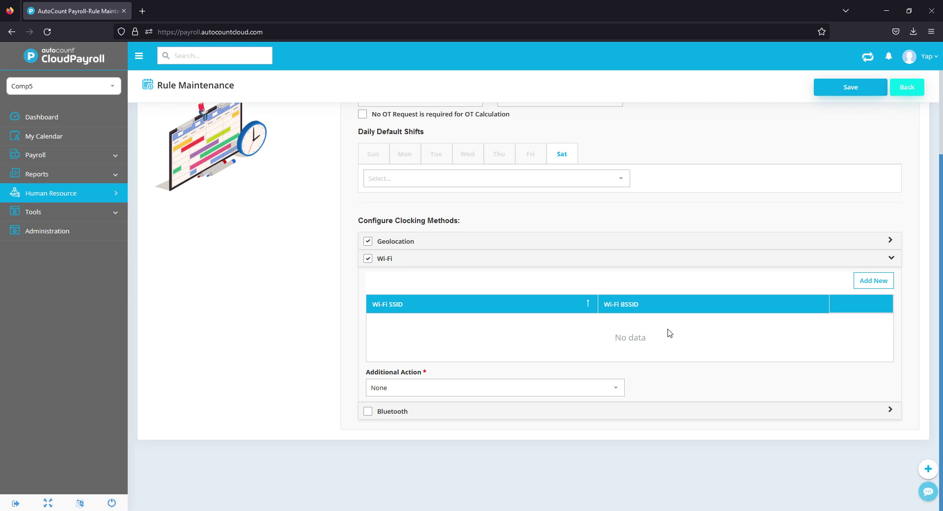
Step: Tick Bluetooth and expand its panel to show the empty Bluetooth Name/MAC Address table
click(368, 411)
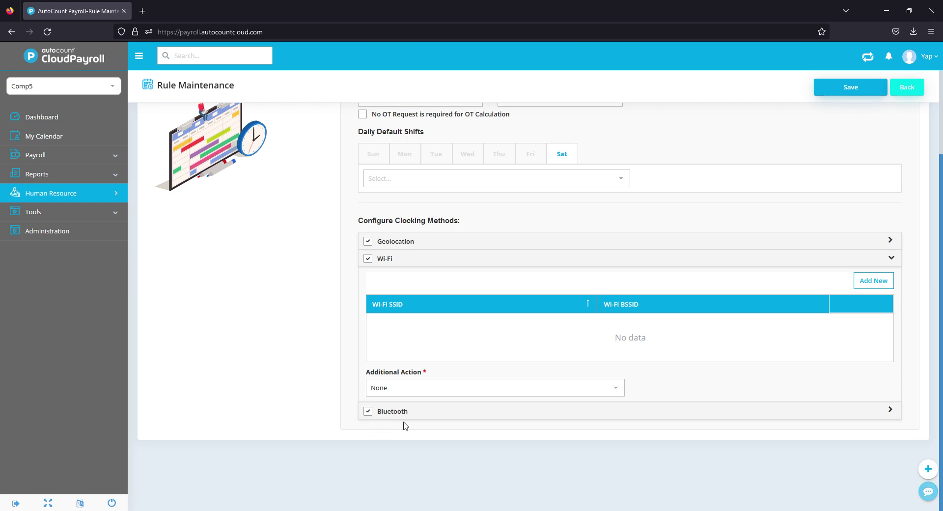
click(891, 411)
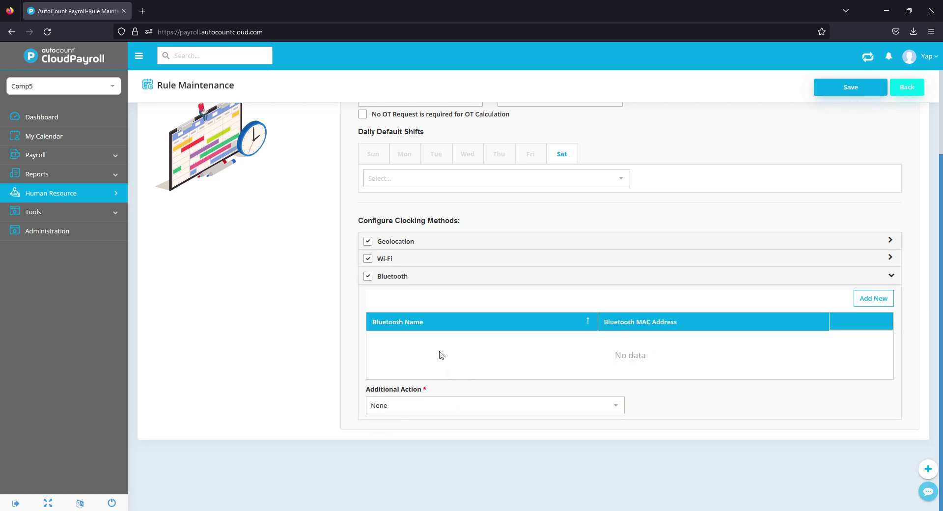